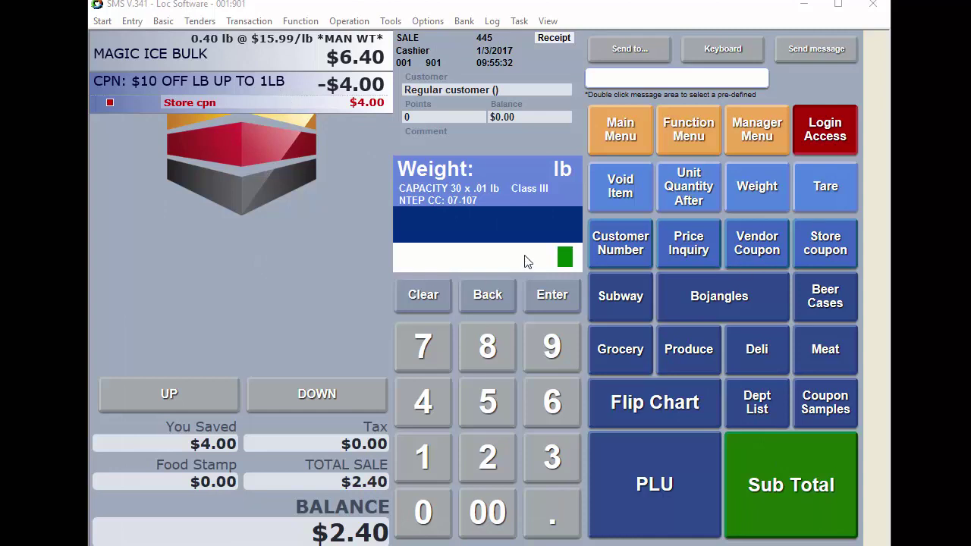
Ring up the item with PLU 78 in the current sale.
{"action": "type", "text": "78"}
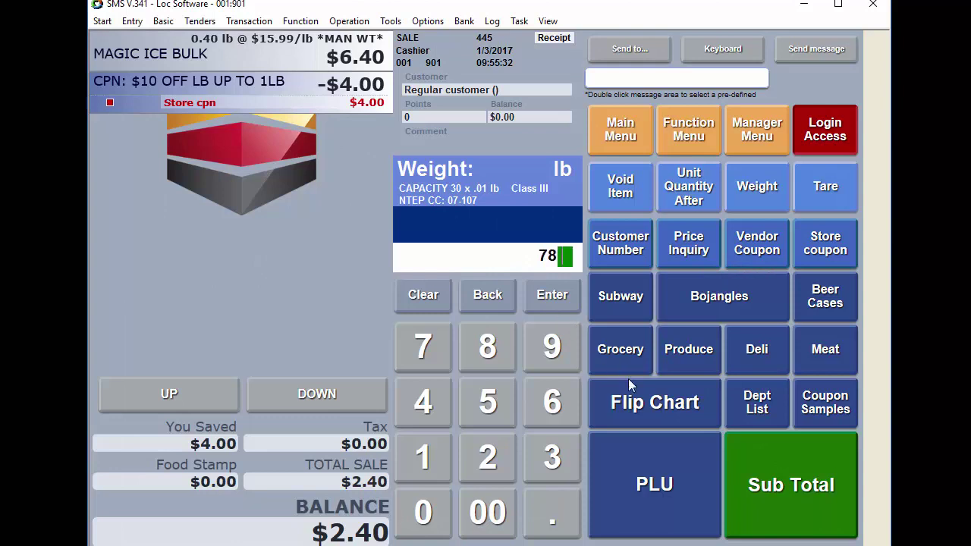
{"action": "left_click", "coordinate": [647, 485]}
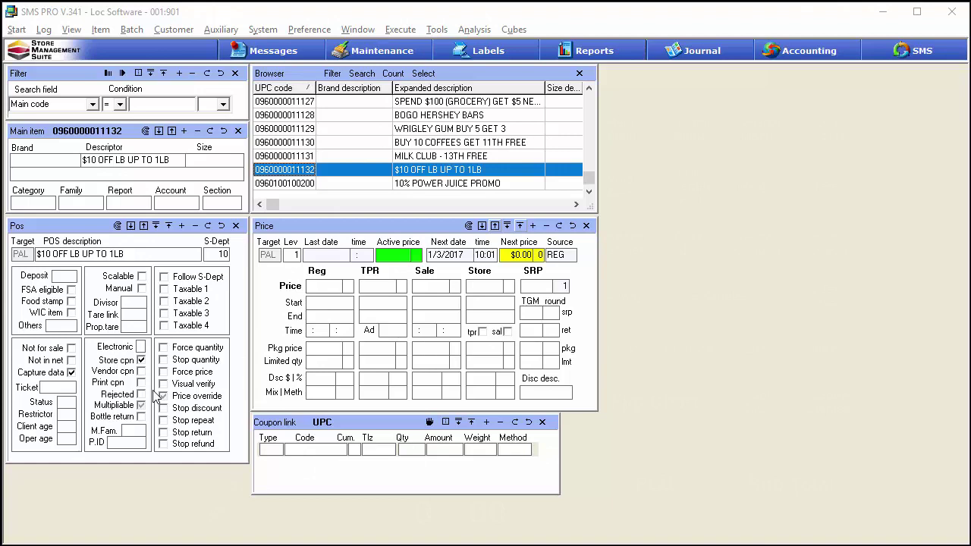
Enable zero price for the $10 OFF LB UP TO 1LB coupon and set its Electronic option to Automatic coupon.
{"action": "left_click", "coordinate": [65, 331]}
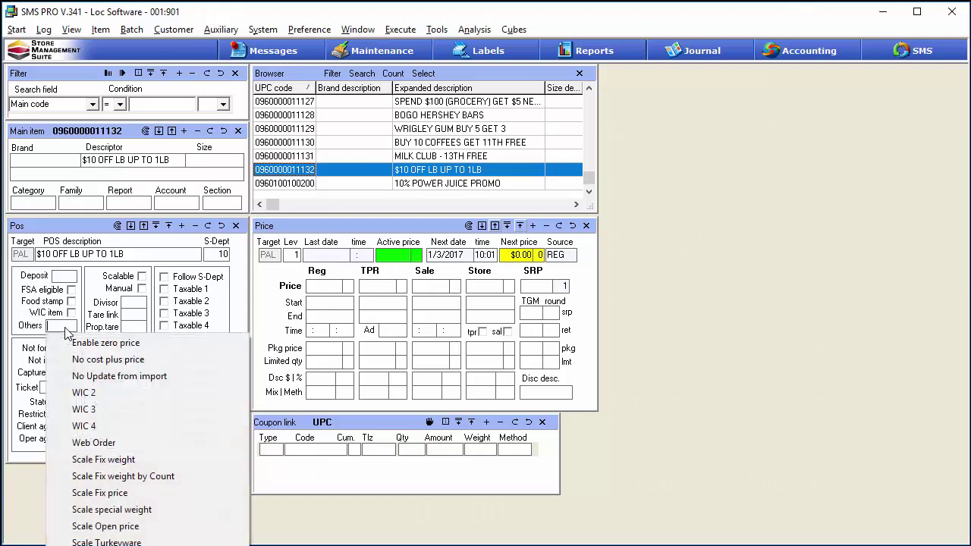
{"action": "left_click", "coordinate": [75, 343]}
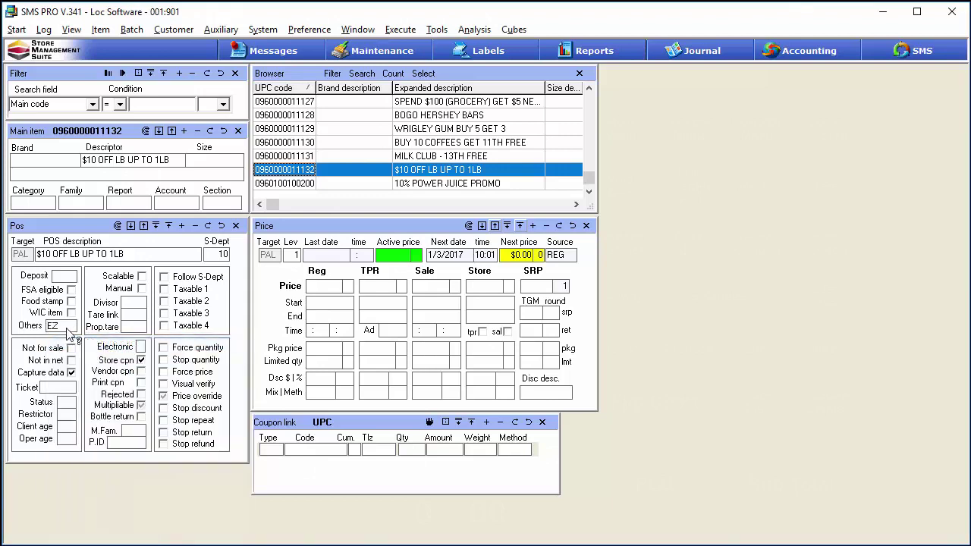
{"action": "left_click", "coordinate": [141, 360]}
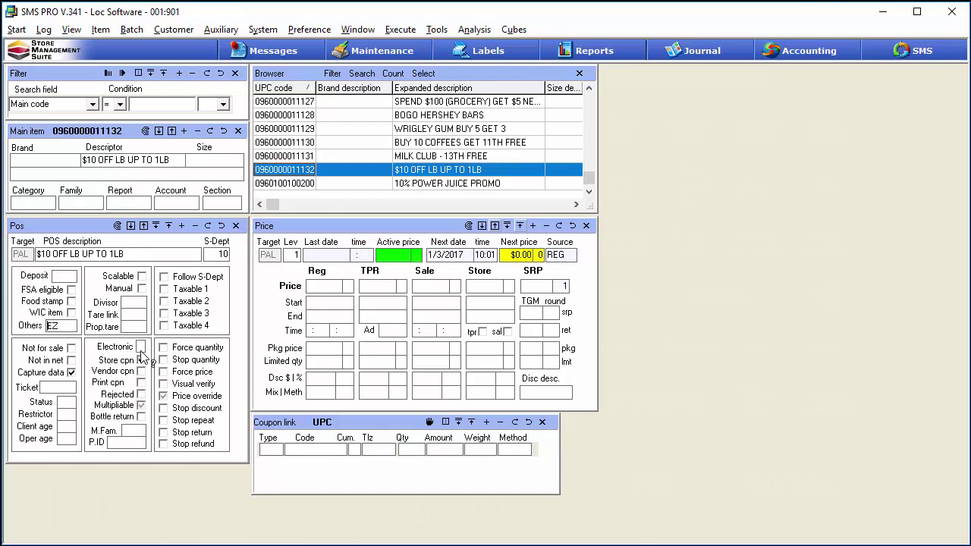
{"action": "left_click", "coordinate": [141, 353]}
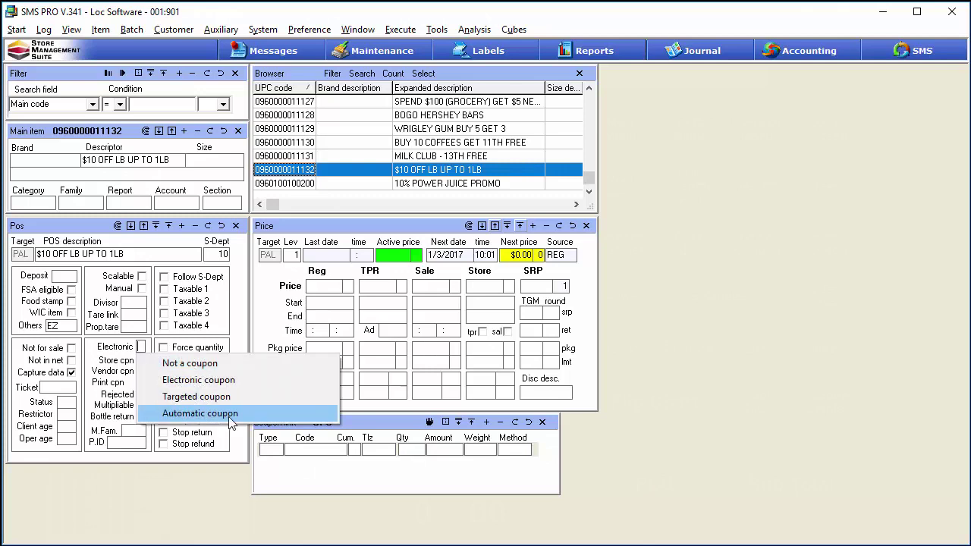
{"action": "left_click", "coordinate": [230, 416]}
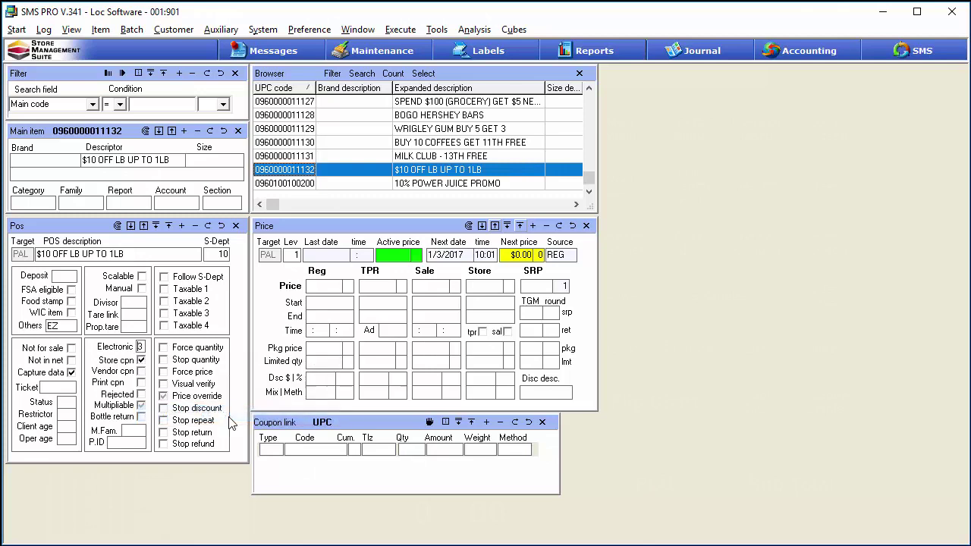
Switch the Electronic option to Electronic coupon and set it back to Automatic coupon.
{"action": "left_click", "coordinate": [142, 347]}
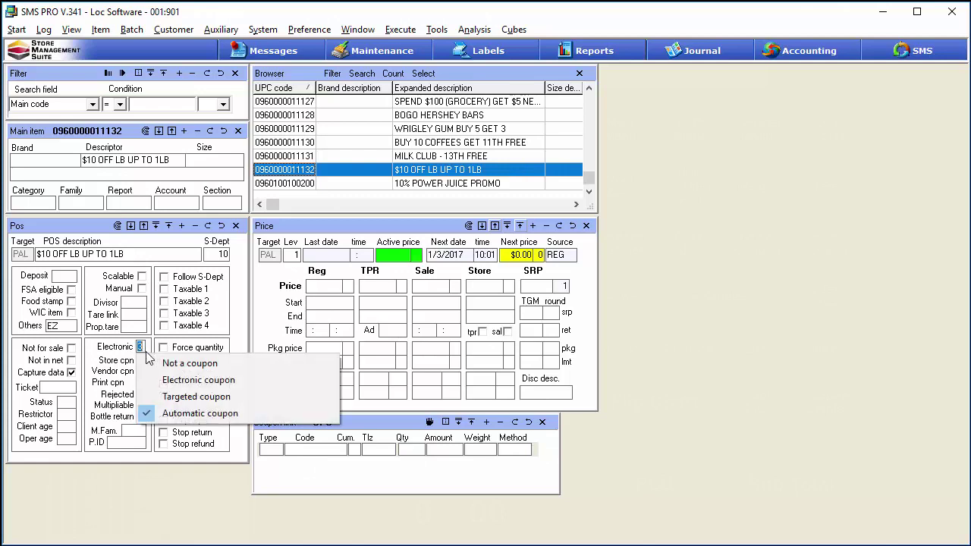
{"action": "left_click", "coordinate": [173, 383]}
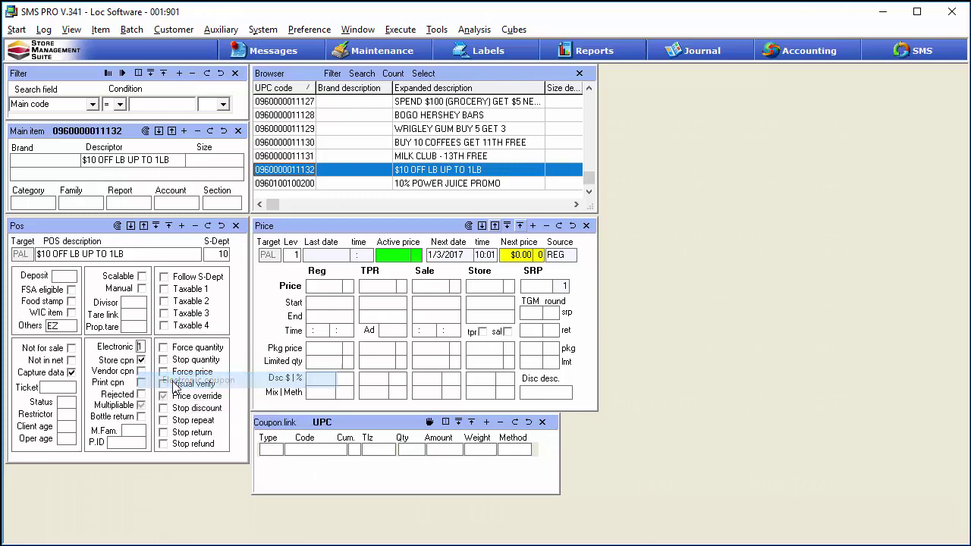
{"action": "left_click", "coordinate": [140, 347]}
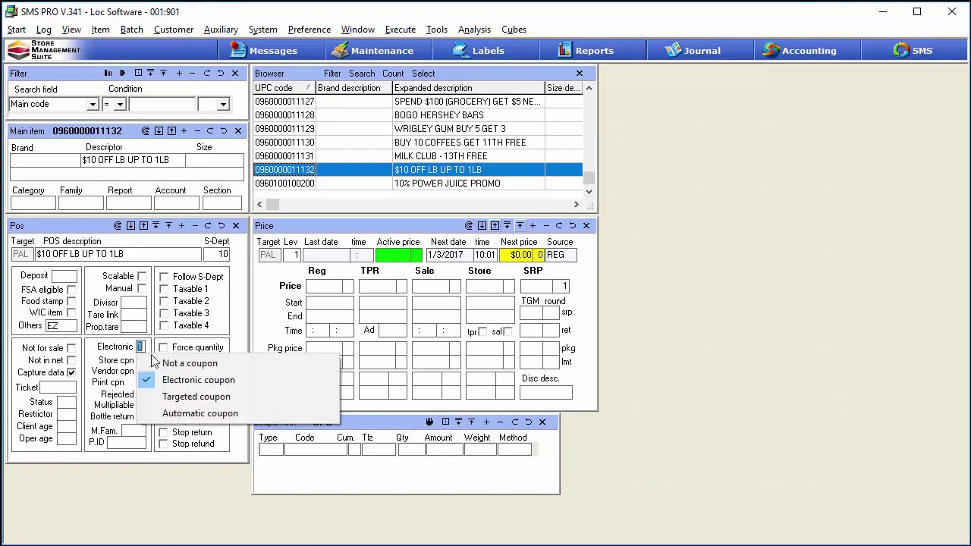
{"action": "left_click", "coordinate": [182, 413]}
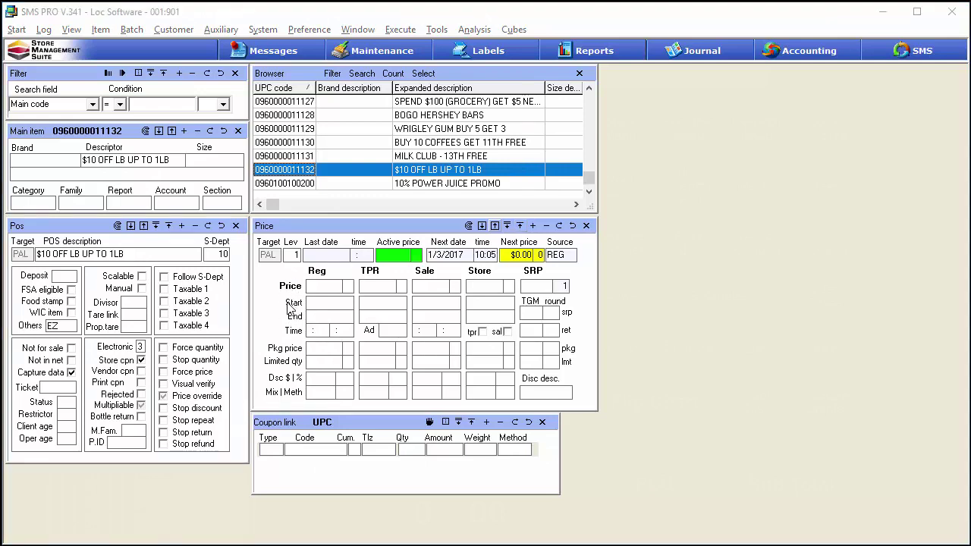
Set the coupon's regular price to $10.00.
{"action": "left_click", "coordinate": [324, 287]}
{"action": "type", "text": "10."}
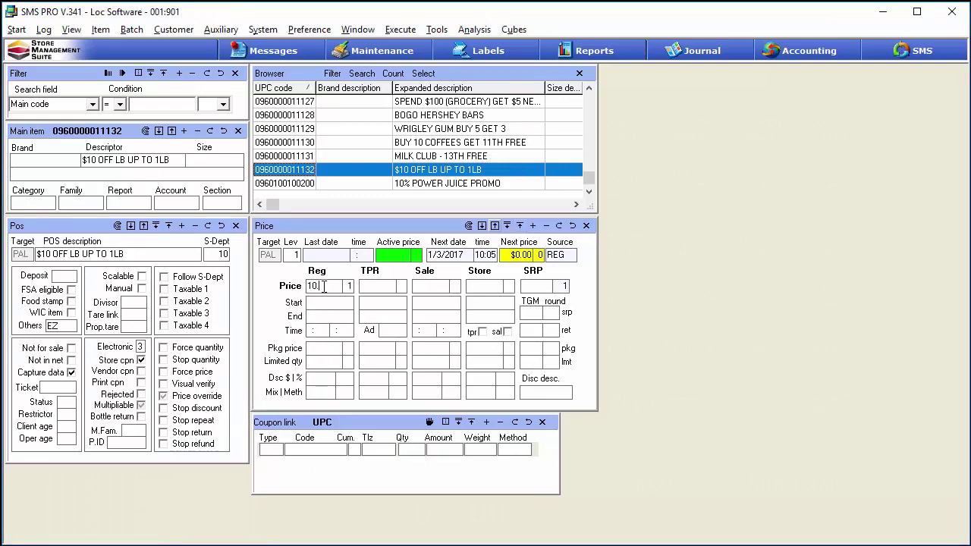
{"action": "type", "text": "00"}
{"action": "key", "text": "Tab"}
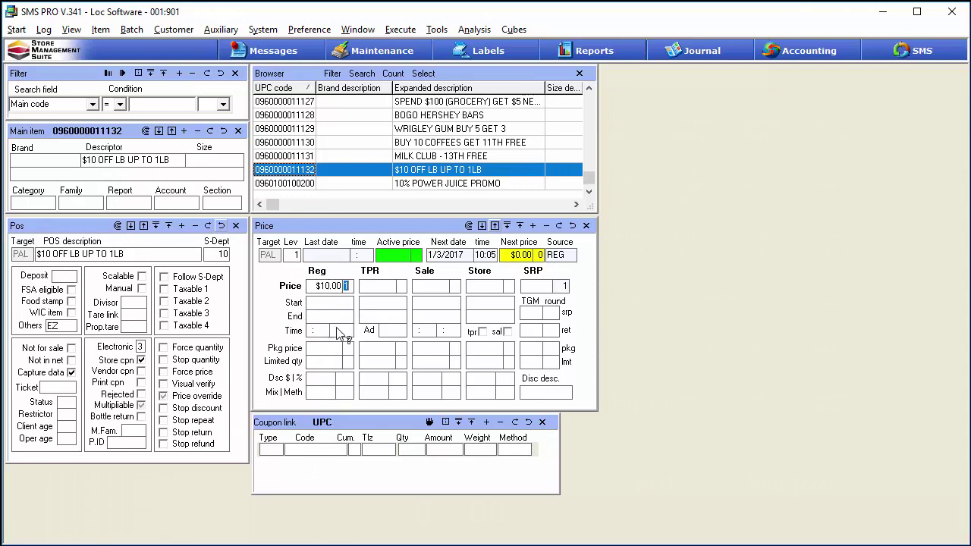
Set the regular price's limited quantity to 1 and its method to Limit by transaction.
{"action": "left_click", "coordinate": [350, 362]}
{"action": "type", "text": "1"}
{"action": "left_click", "coordinate": [349, 395]}
{"action": "left_click", "coordinate": [349, 399]}
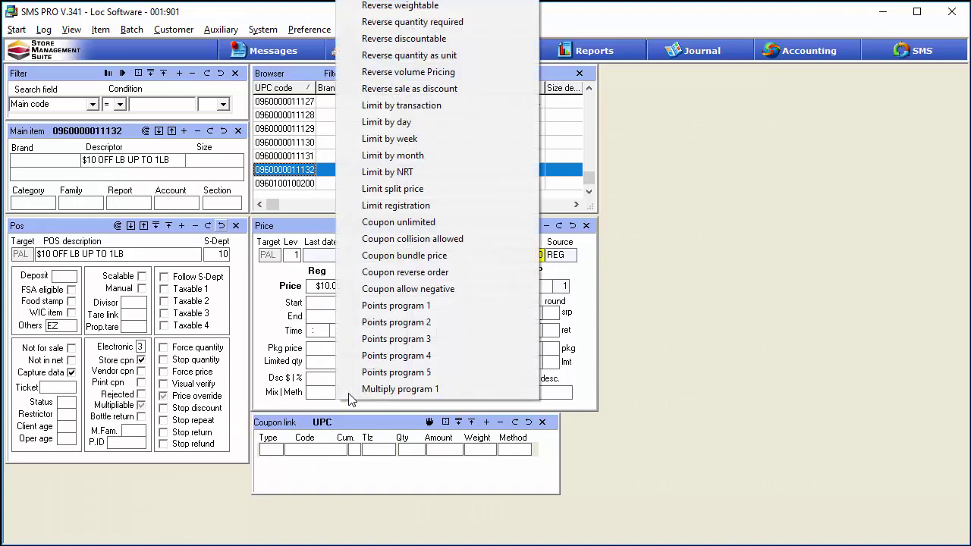
{"action": "left_click", "coordinate": [410, 111]}
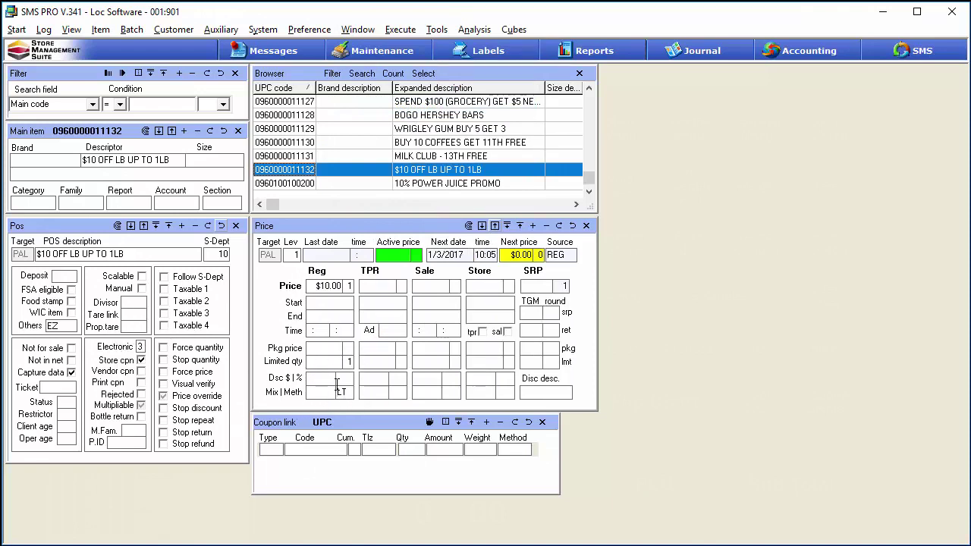
Try the Electronic coupon option with the limit method cleared, and restore Automatic coupon with Limit by transaction.
{"action": "left_click", "coordinate": [141, 346]}
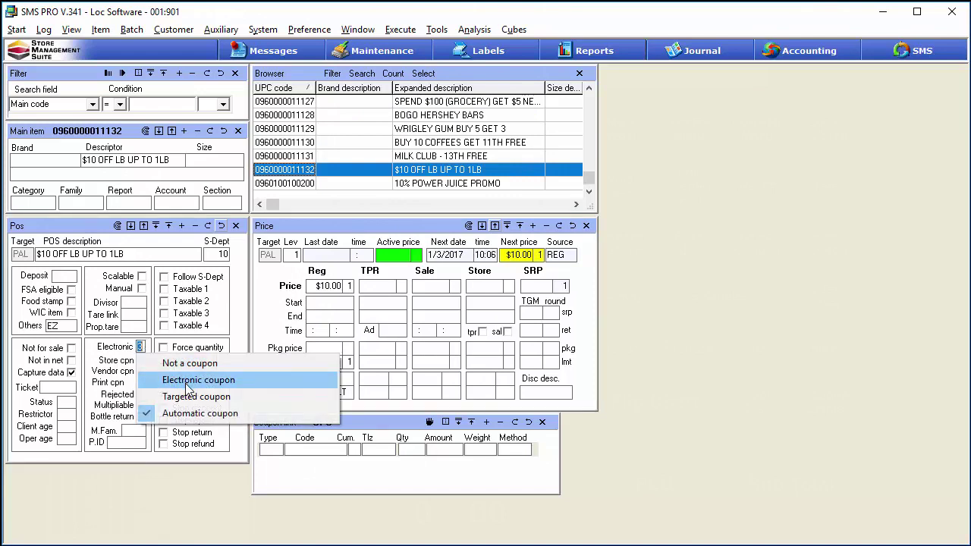
{"action": "left_click", "coordinate": [186, 382]}
{"action": "left_click", "coordinate": [344, 393]}
{"action": "key", "text": "BackSpace"}
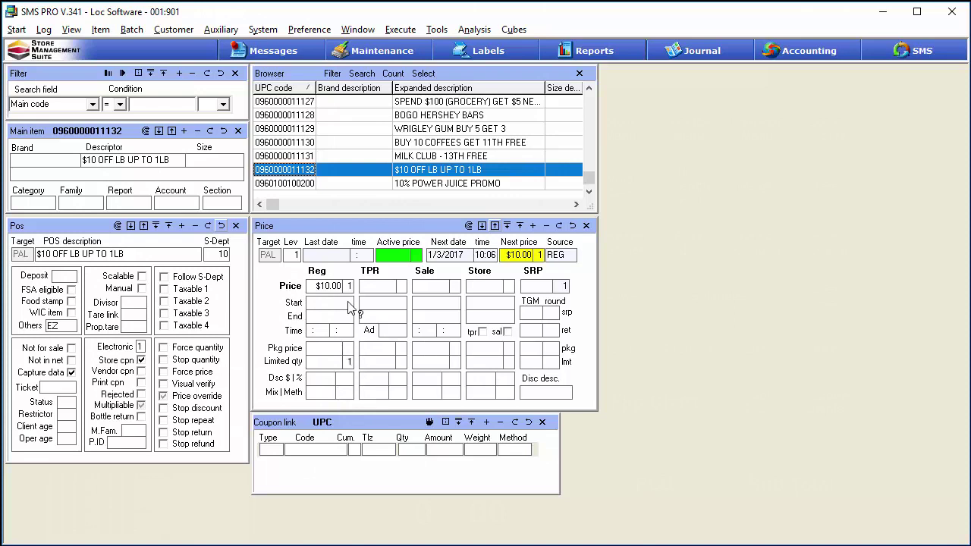
{"action": "left_click", "coordinate": [140, 348]}
{"action": "left_click", "coordinate": [196, 414]}
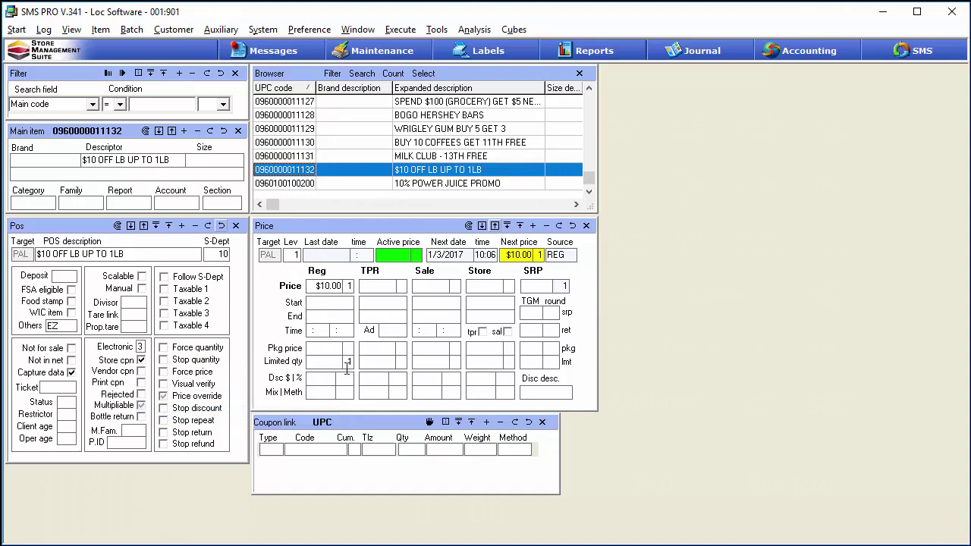
{"action": "left_click", "coordinate": [348, 395]}
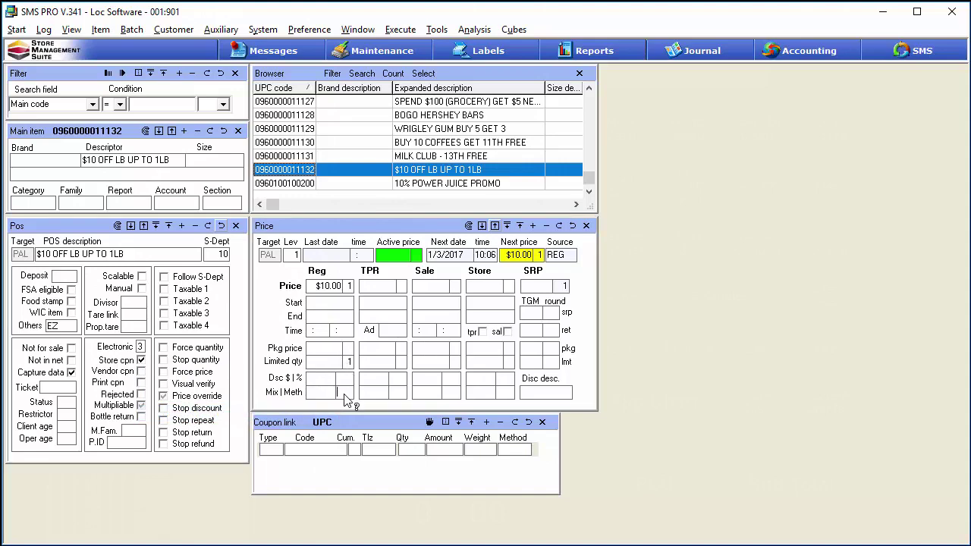
{"action": "left_click", "coordinate": [401, 105]}
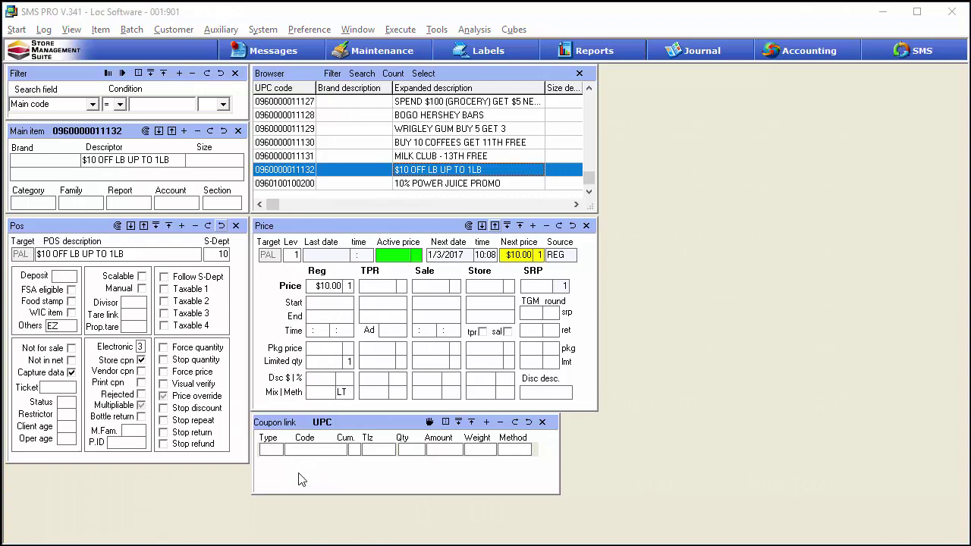
Add a new coupon link line of type Item sales.
{"action": "left_click", "coordinate": [487, 422]}
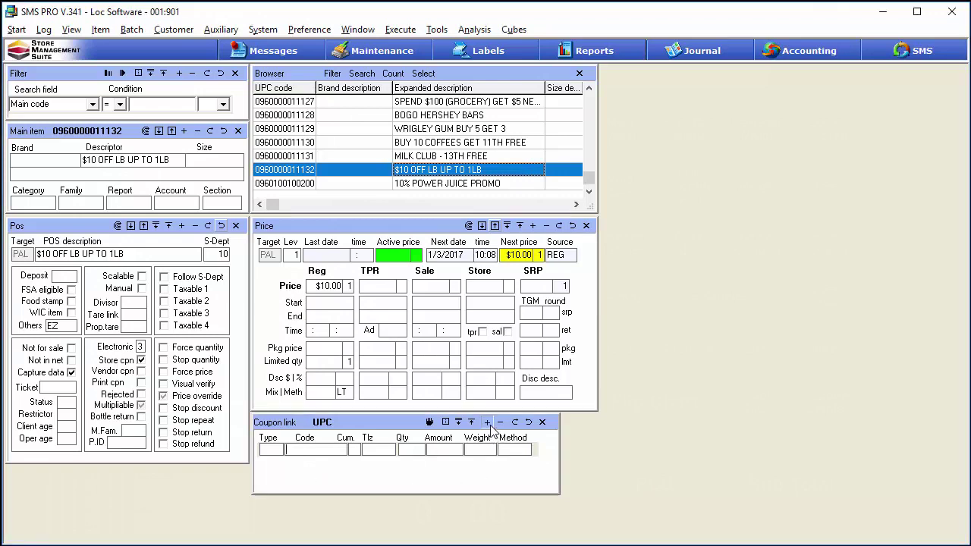
{"action": "left_click", "coordinate": [278, 455]}
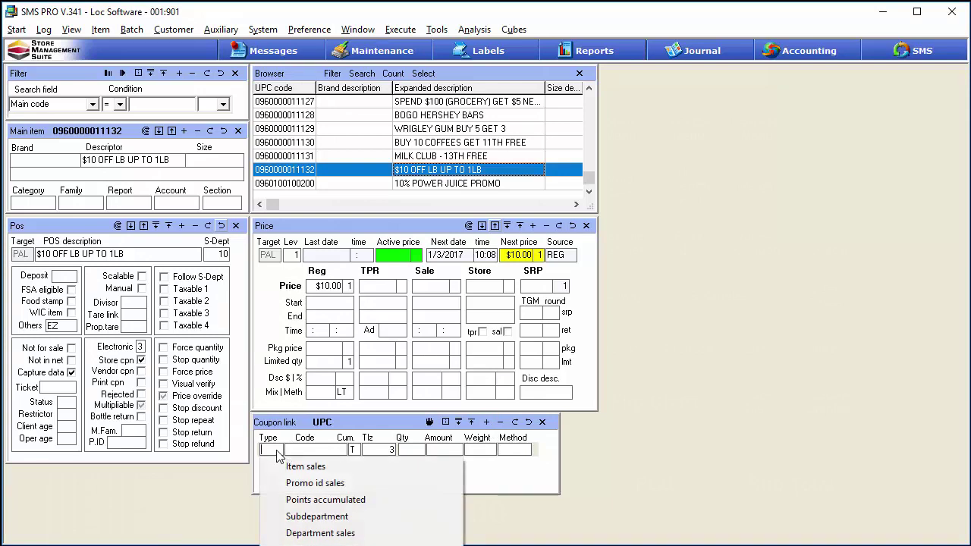
{"action": "left_click", "coordinate": [295, 468]}
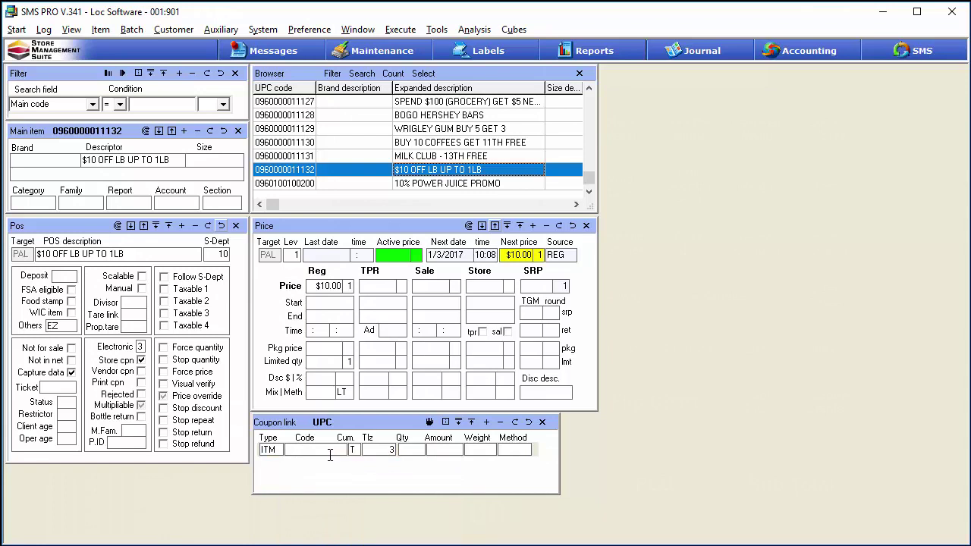
{"action": "left_click", "coordinate": [498, 422]}
{"action": "left_click", "coordinate": [436, 339]}
{"action": "left_click", "coordinate": [289, 448]}
{"action": "left_click", "coordinate": [122, 73]}
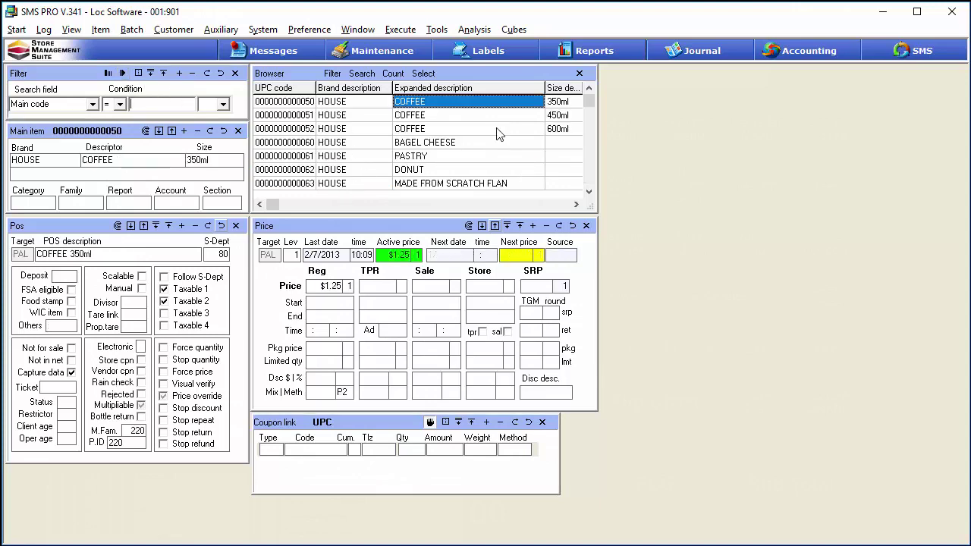
{"action": "left_click", "coordinate": [591, 174]}
{"action": "left_click", "coordinate": [589, 191]}
{"action": "left_click", "coordinate": [589, 192]}
{"action": "left_click", "coordinate": [589, 191]}
{"action": "left_click", "coordinate": [588, 191]}
{"action": "left_click", "coordinate": [303, 188]}
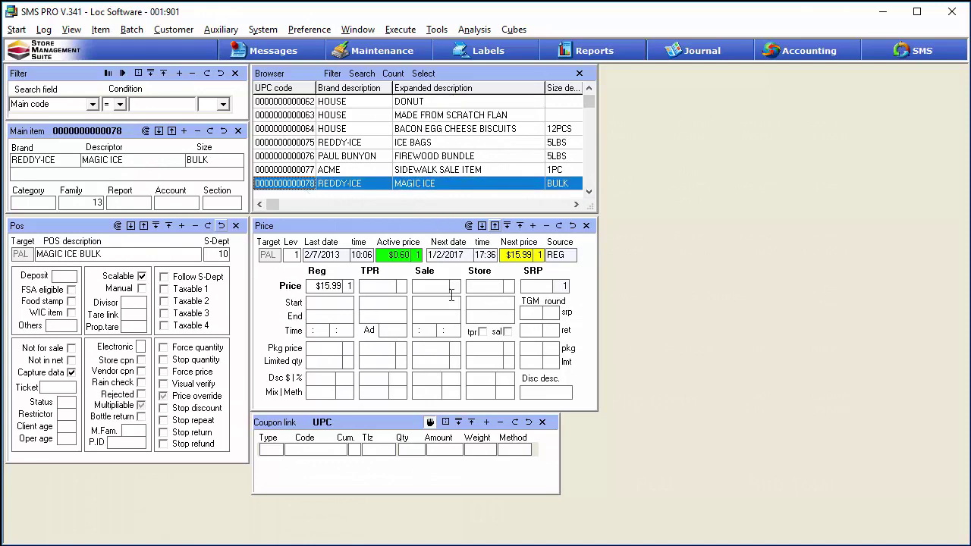
{"action": "left_click", "coordinate": [486, 422]}
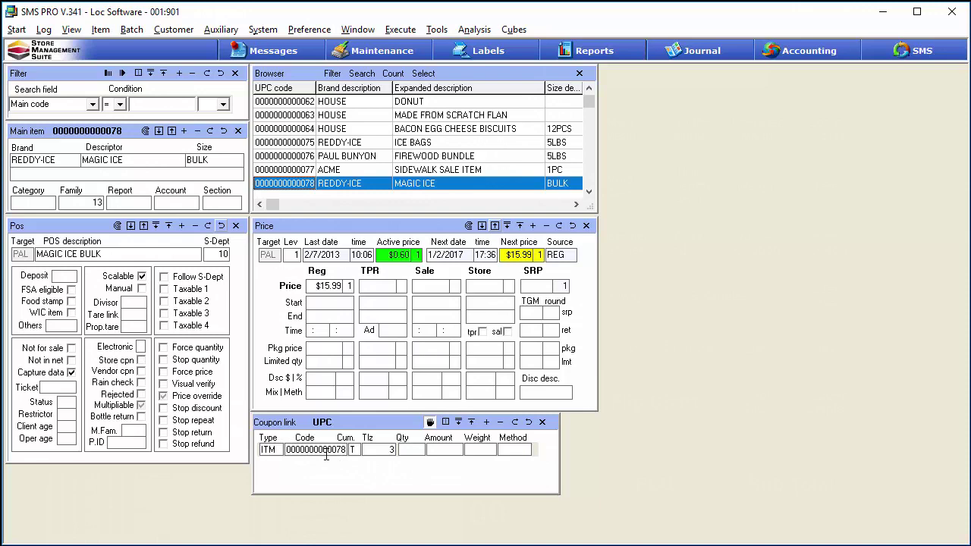
{"action": "left_click", "coordinate": [429, 477]}
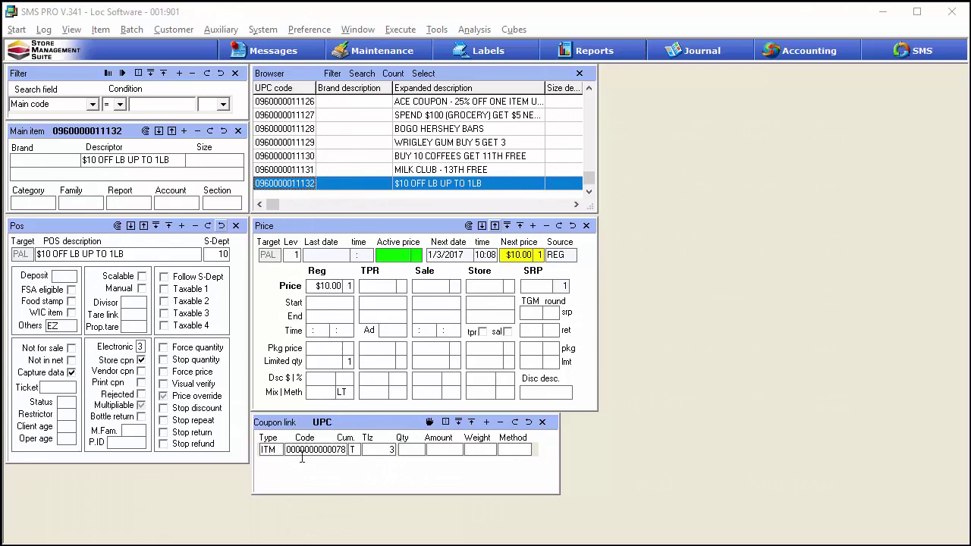
Set the coupon link's weight to 0.01 and its method to Multiply using sales.
{"action": "left_click", "coordinate": [478, 448]}
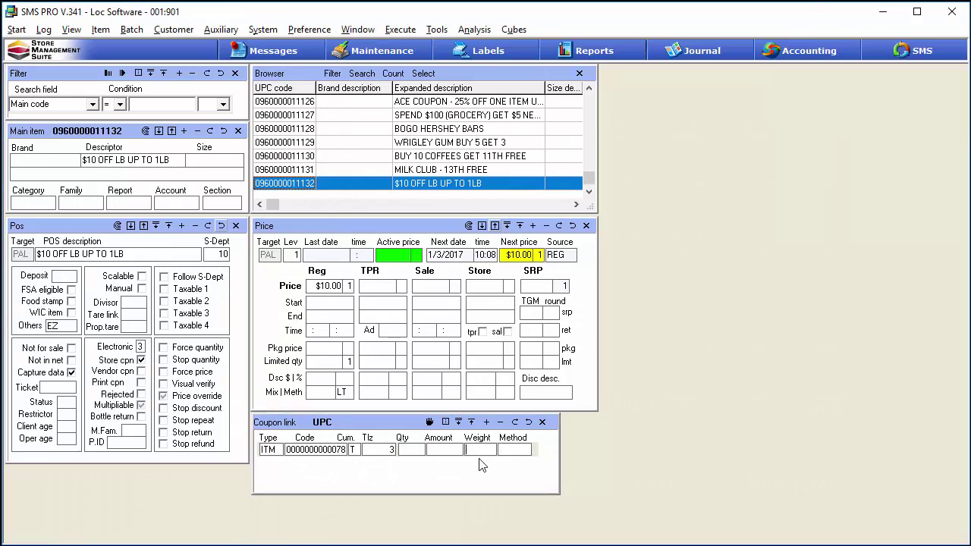
{"action": "type", "text": ".01"}
{"action": "left_click", "coordinate": [515, 422]}
{"action": "left_click", "coordinate": [520, 455]}
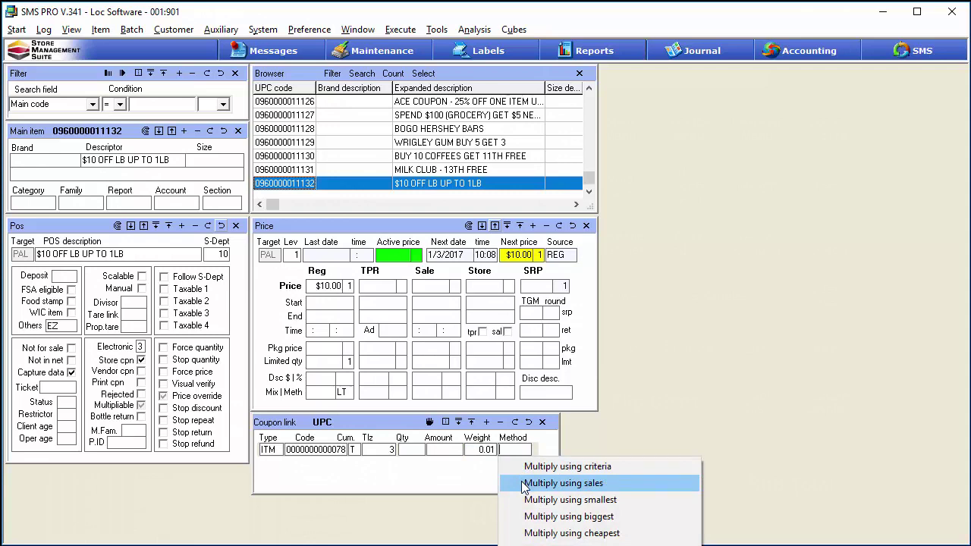
{"action": "left_click", "coordinate": [522, 484]}
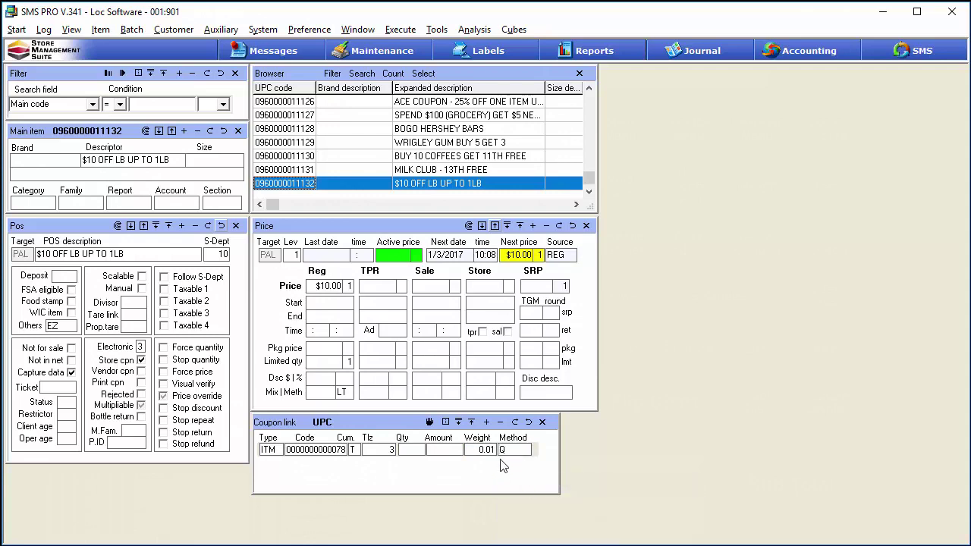